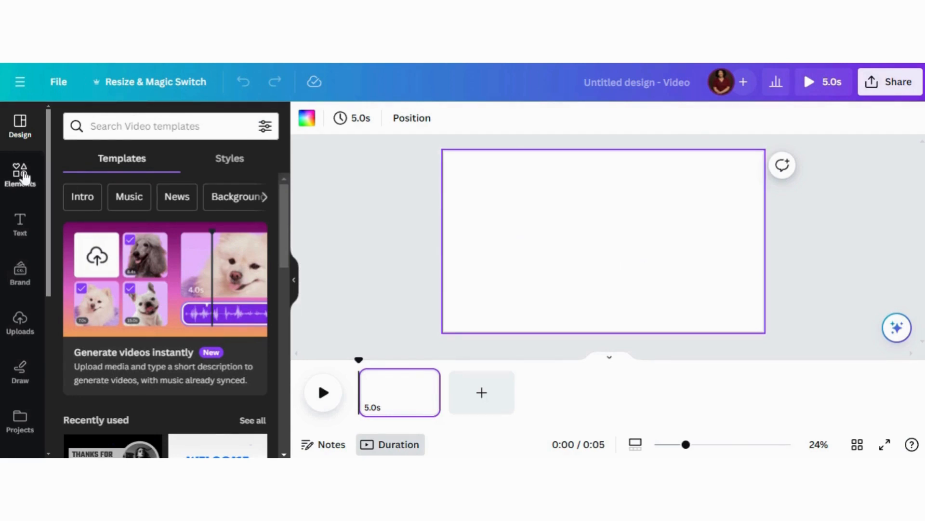
# Step: Insert the recently used video of the woman jogging in the forest and make it fill the whole page
pyautogui.click(19, 176)
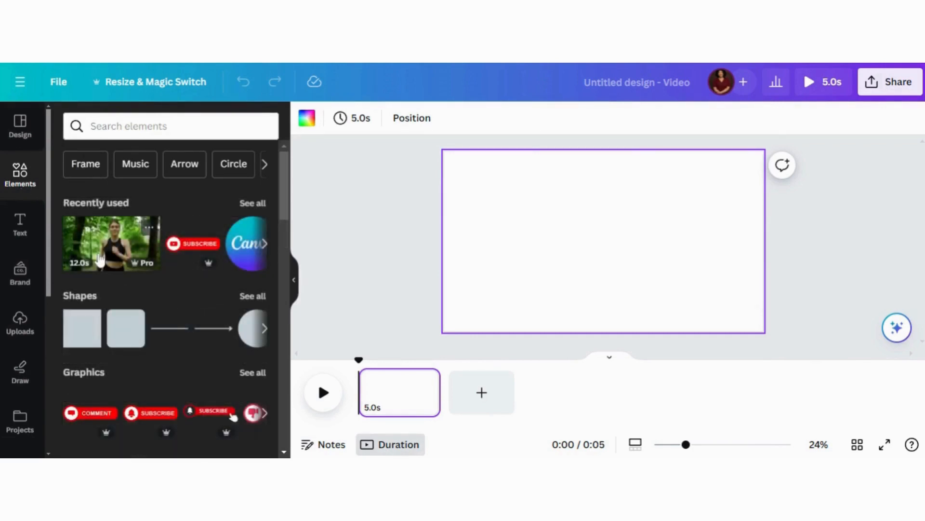
pyautogui.click(103, 249)
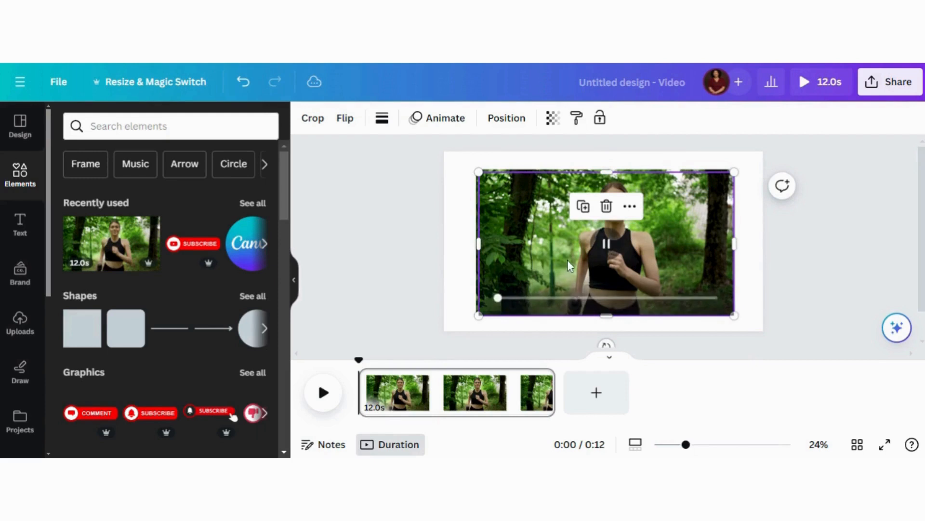
pyautogui.moveTo(568, 260); pyautogui.dragTo(591, 235)
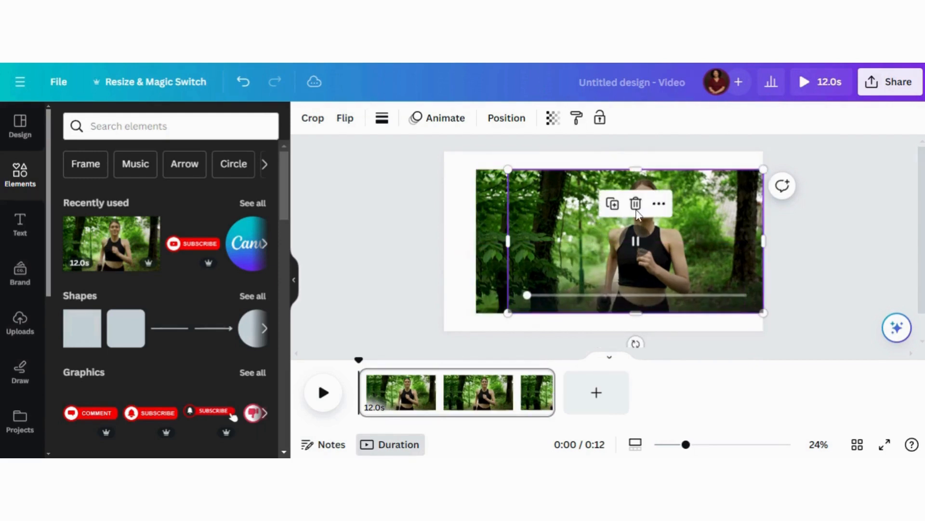
pyautogui.click(636, 205)
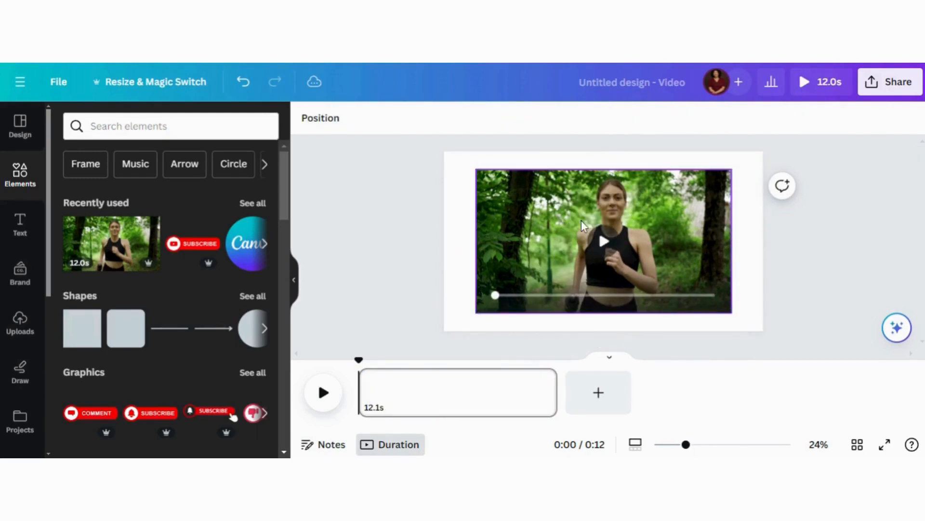
pyautogui.click(545, 204)
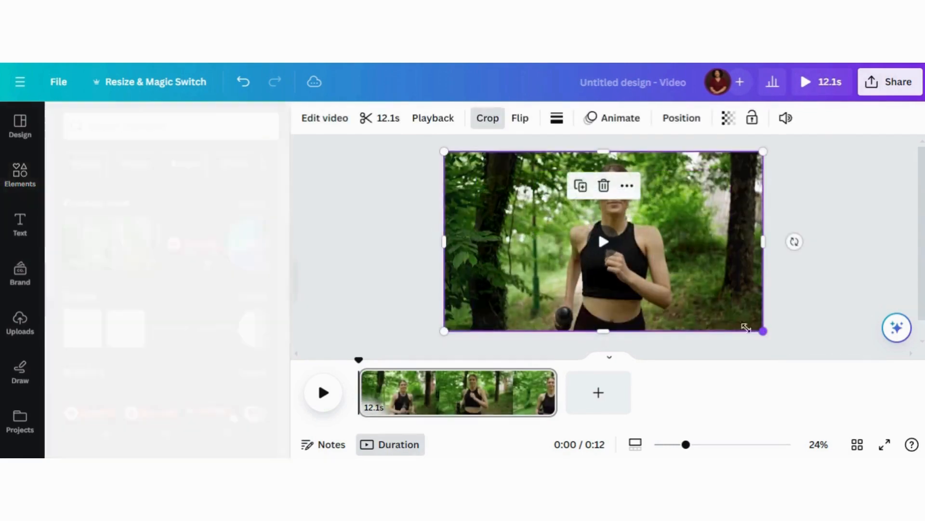
# Step: Duplicate the full-page video exactly over the original and trim the page to 8.1 seconds
pyautogui.click(581, 188)
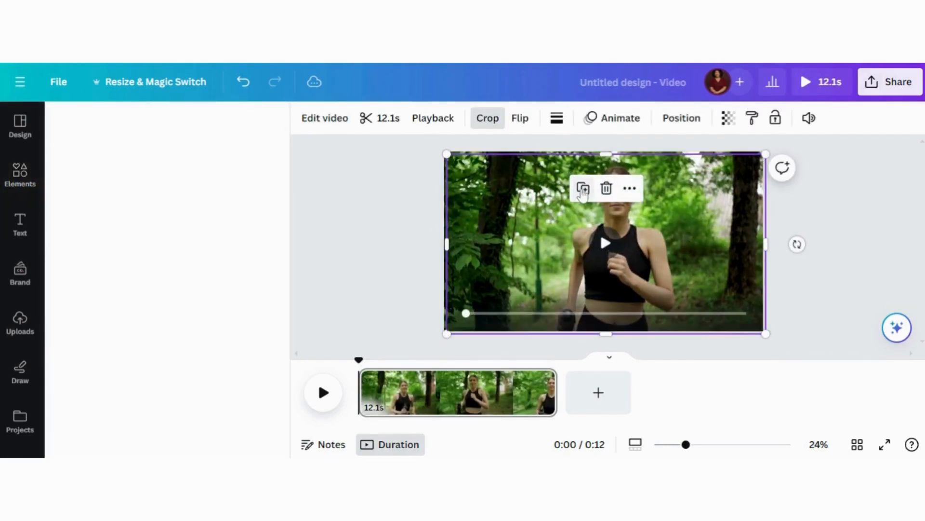
pyautogui.moveTo(631, 227); pyautogui.dragTo(628, 224)
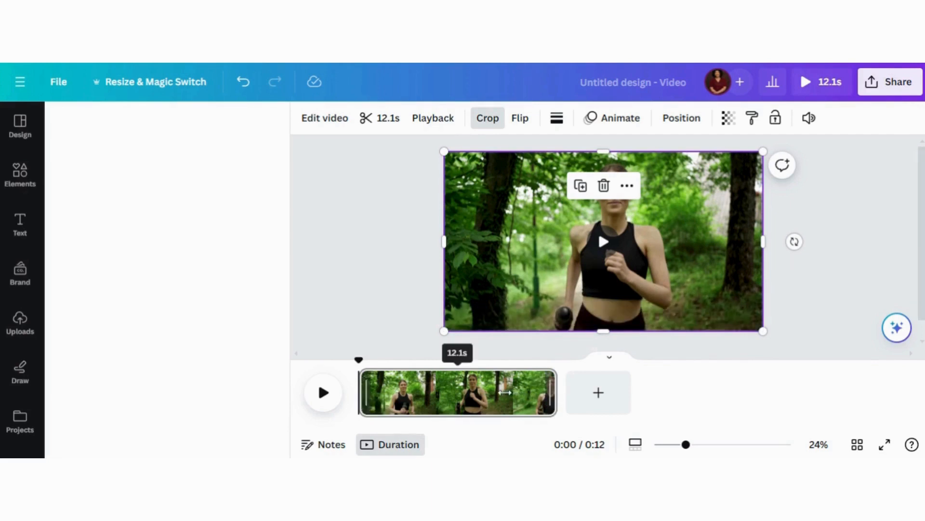
pyautogui.moveTo(498, 394); pyautogui.dragTo(490, 396)
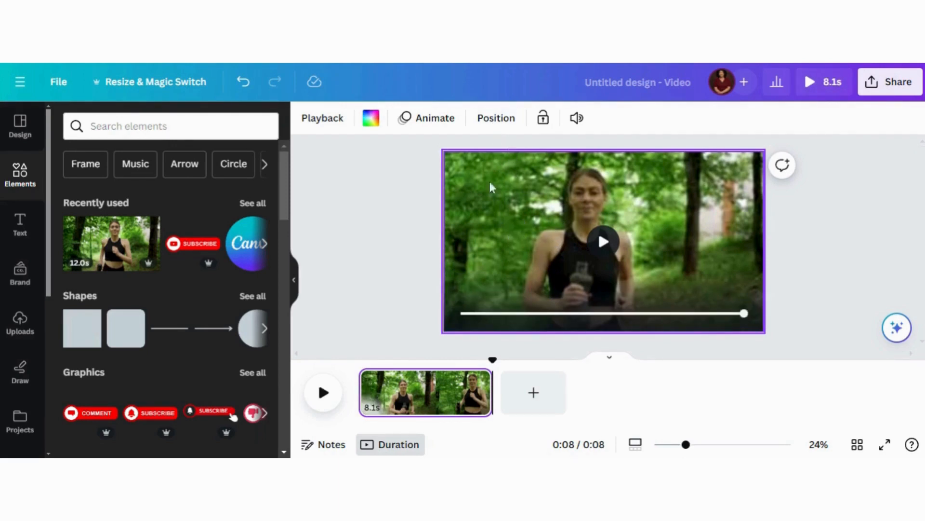
# Step: Remove the background of the front video copy with Background Remover
pyautogui.click(490, 202)
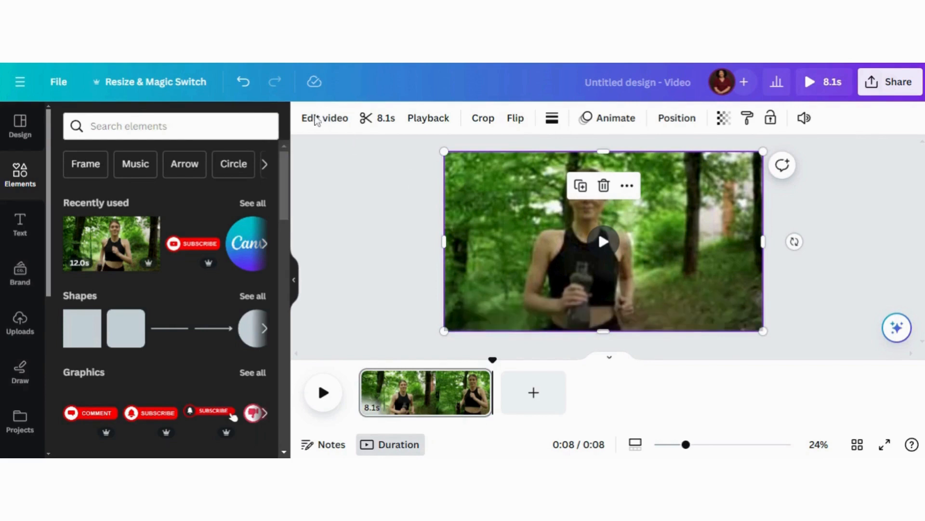
pyautogui.click(317, 121)
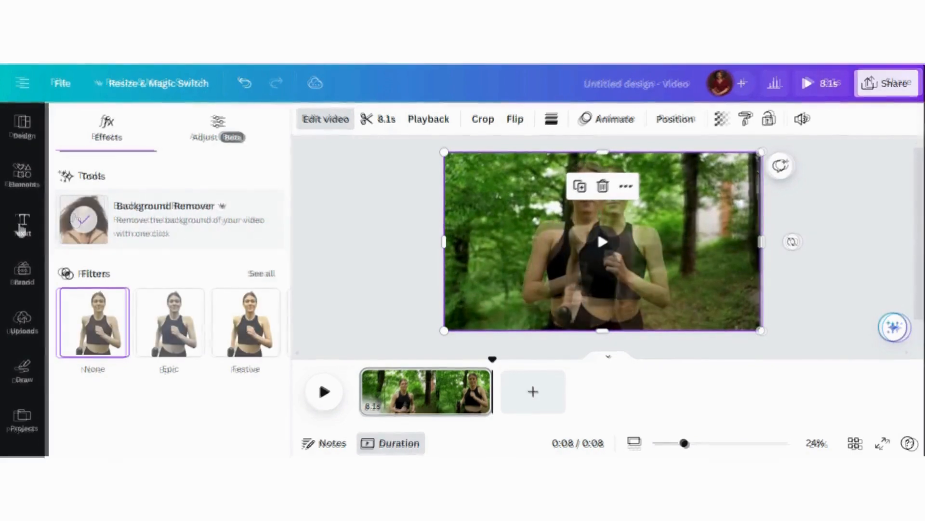
# Step: Add a heading reading "Jogging" over the video and enlarge it to font size 201
pyautogui.click(21, 227)
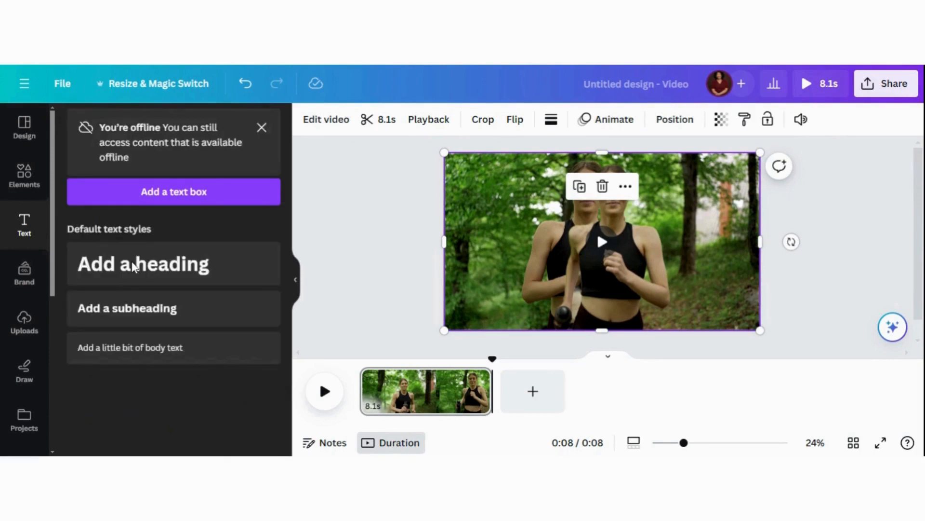
pyautogui.click(132, 261)
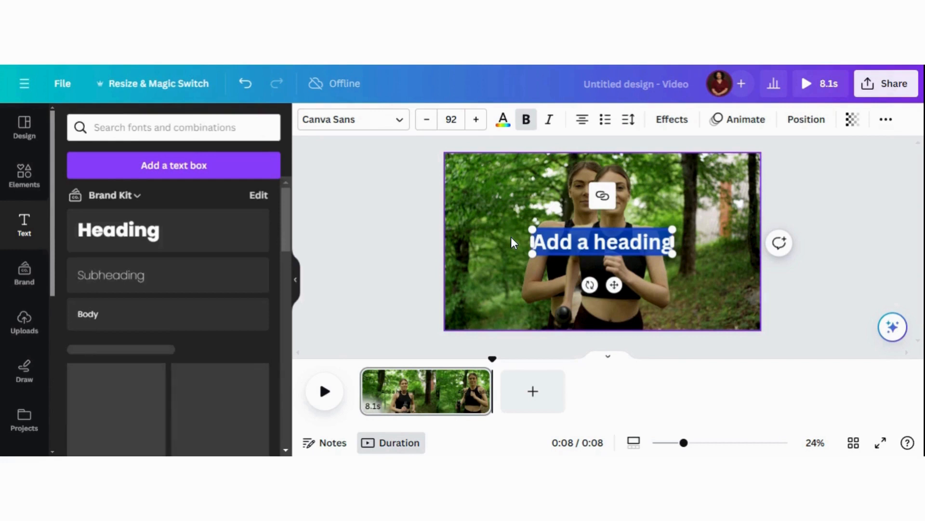
pyautogui.press('BackSpace')
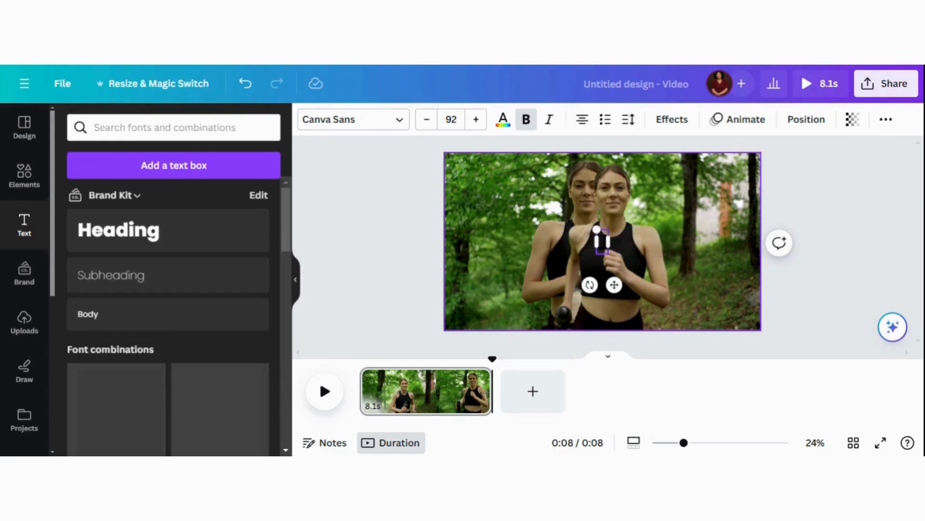
pyautogui.write('Jogging')
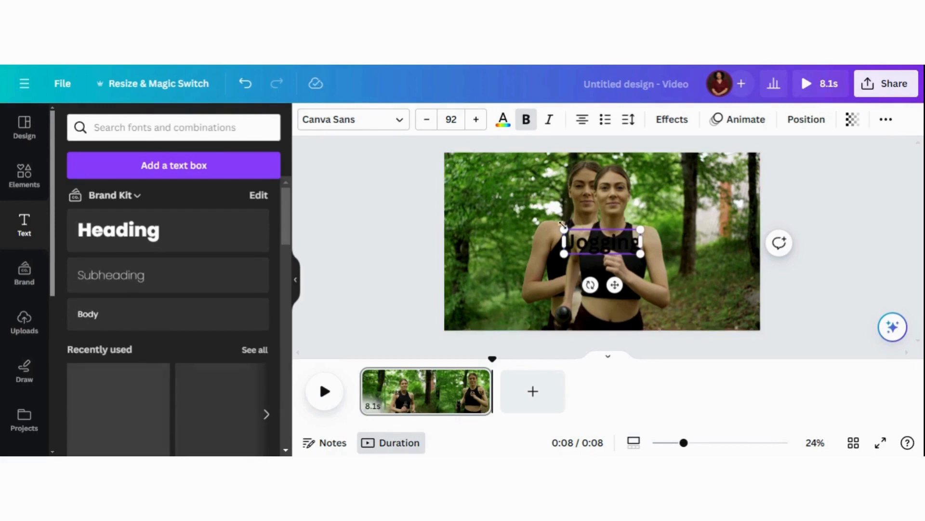
pyautogui.moveTo(564, 229); pyautogui.dragTo(472, 195)
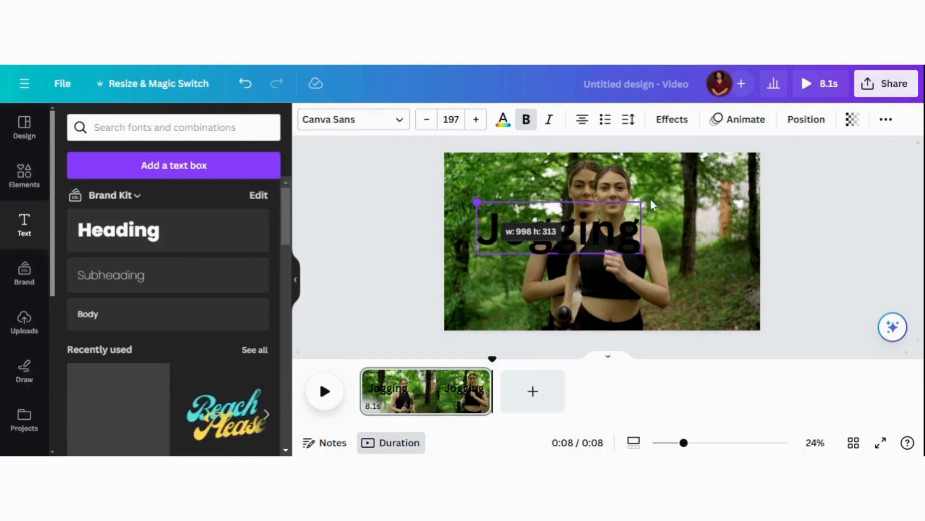
pyautogui.click(823, 205)
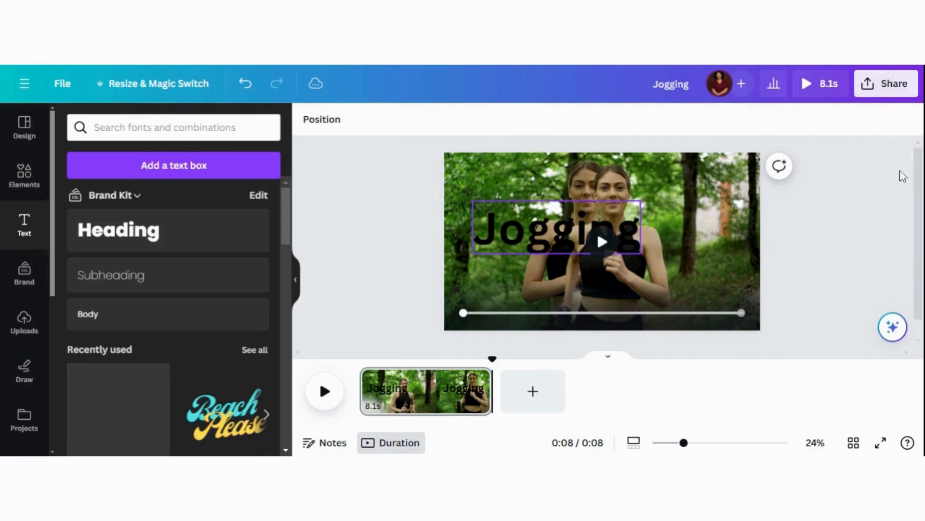
# Step: Convert the "Jogging" heading to uppercase and enlarge it to font size 298, nearly spanning the page width
pyautogui.click(526, 236)
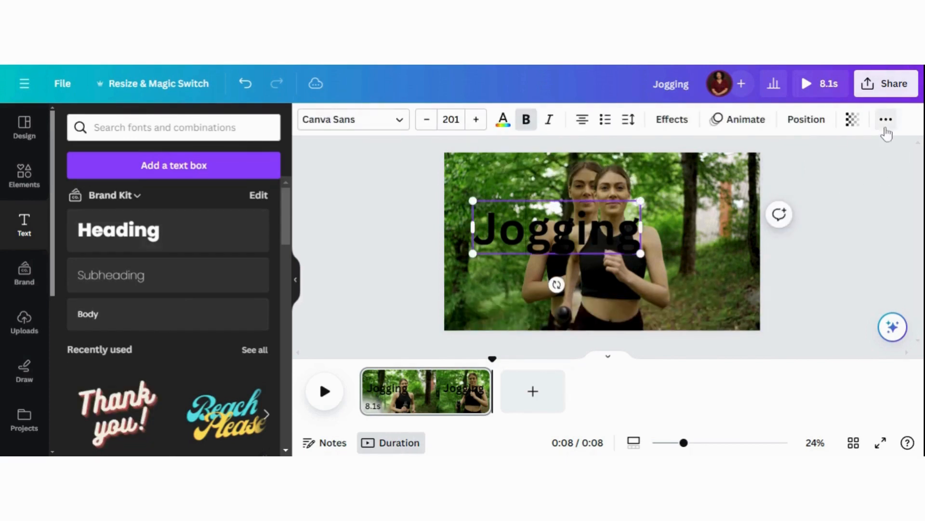
pyautogui.click(885, 121)
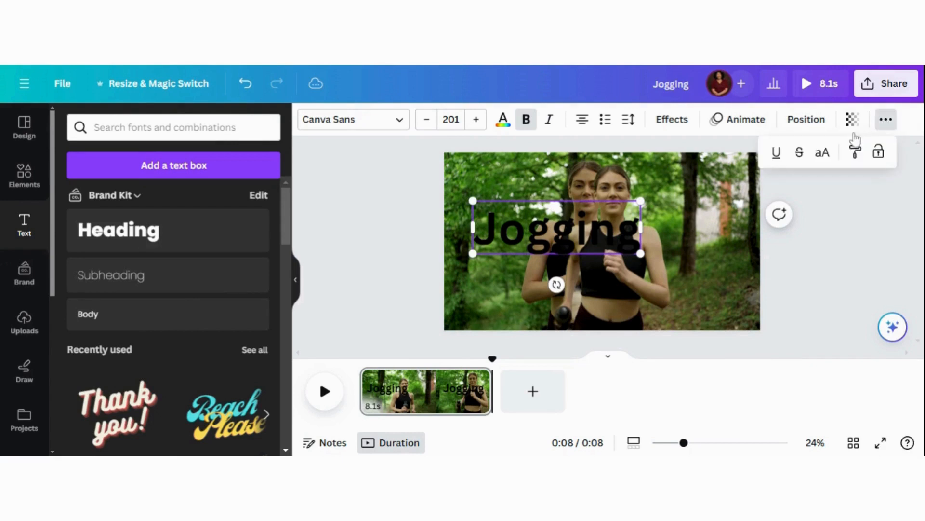
pyautogui.click(822, 153)
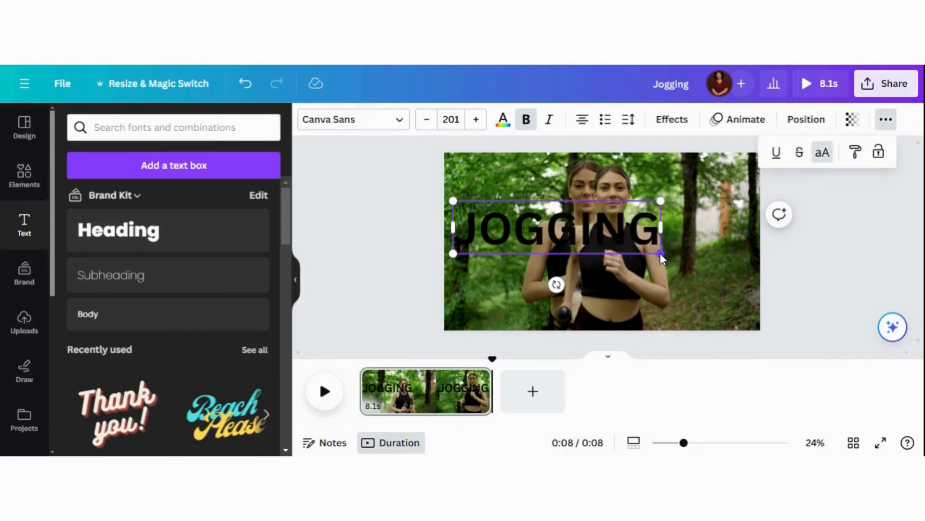
pyautogui.moveTo(661, 253); pyautogui.dragTo(752, 293)
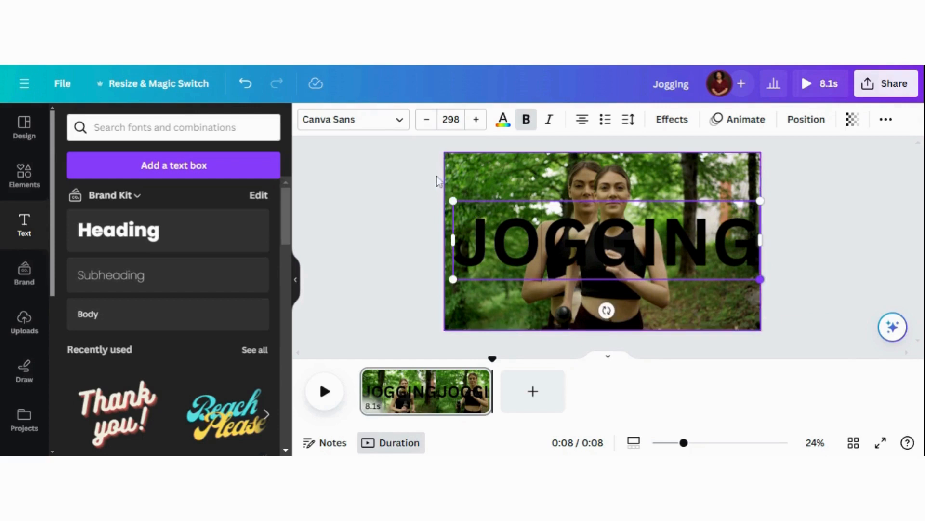
pyautogui.moveTo(453, 199)
pyautogui.mouseDown()
pyautogui.moveTo(437, 196)
pyautogui.moveTo(451, 200)
pyautogui.mouseUp()
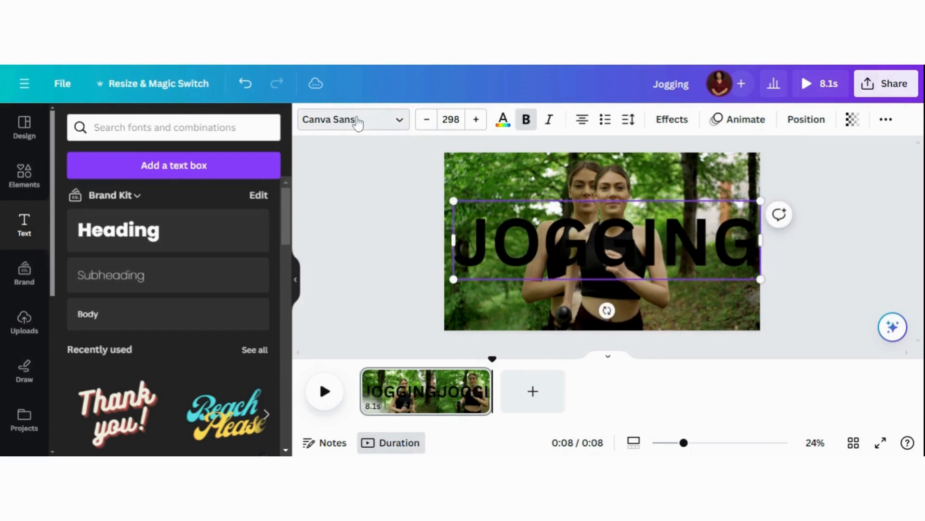
# Step: Change the heading's font to League Spartan and fit it across the full page width at size 275
pyautogui.click(357, 124)
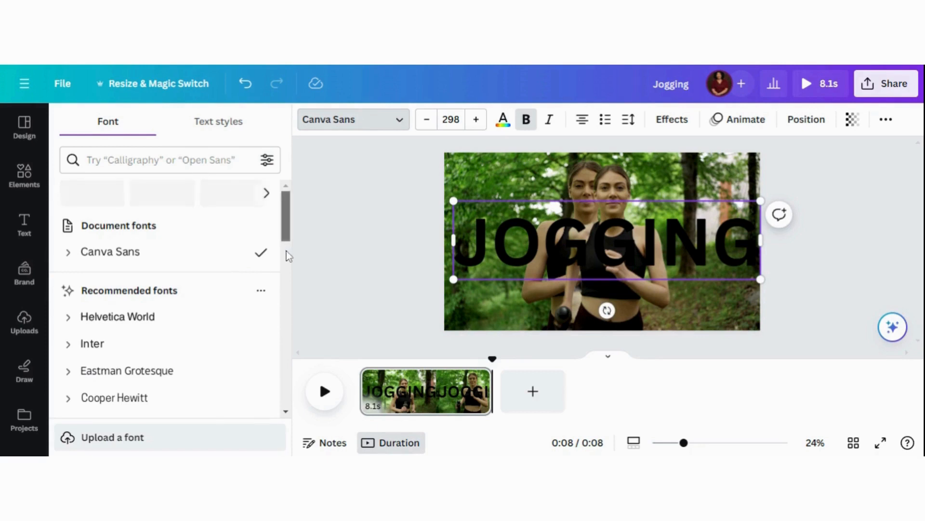
pyautogui.scroll(-2, 287, 261)
pyautogui.scroll(-2, 288, 264)
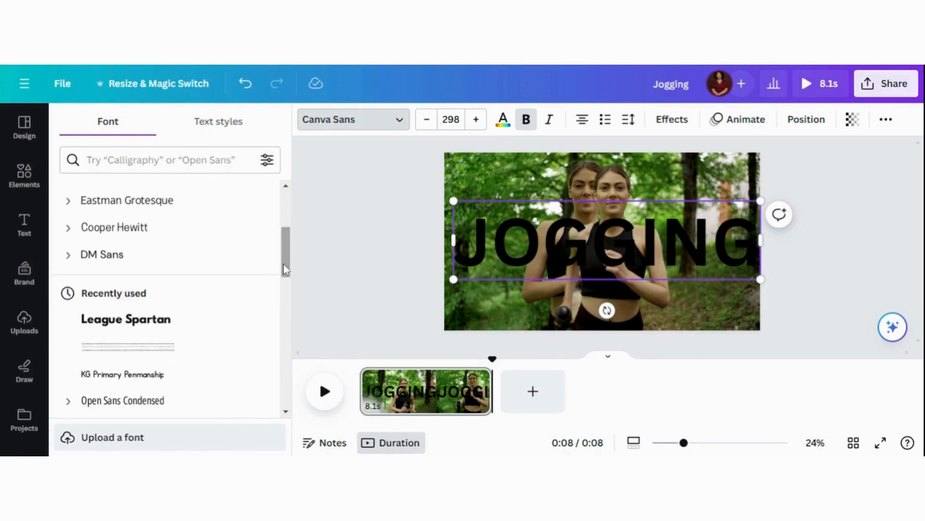
pyautogui.click(147, 329)
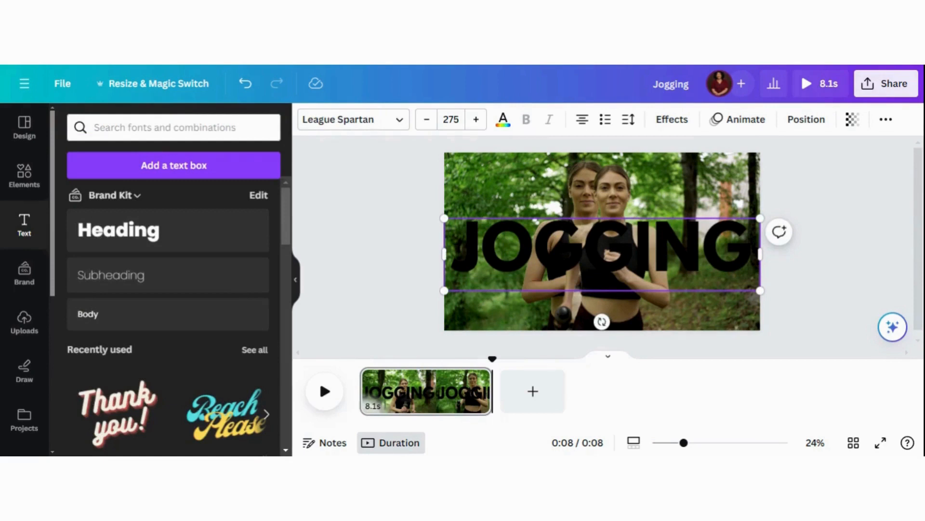
# Step: Try to apply the custom yellow #F8D207 to the heading text
pyautogui.click(502, 127)
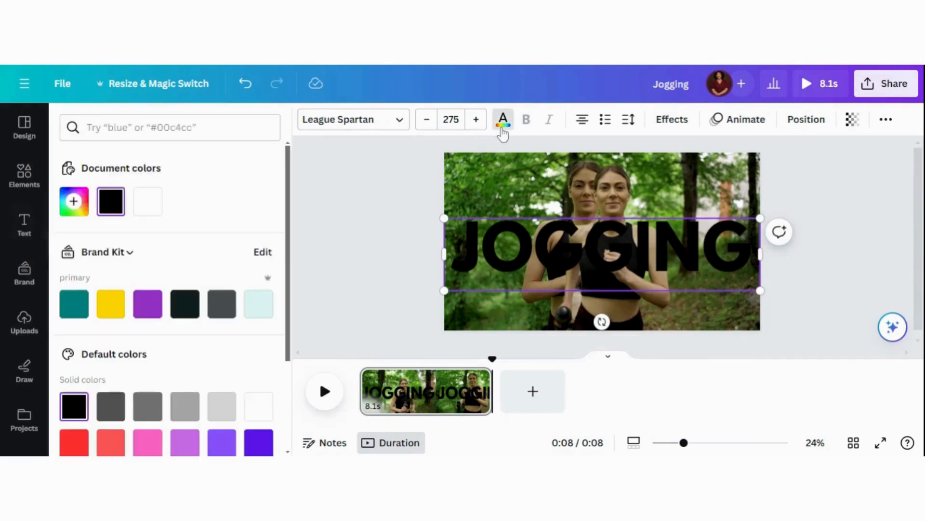
pyautogui.click(75, 201)
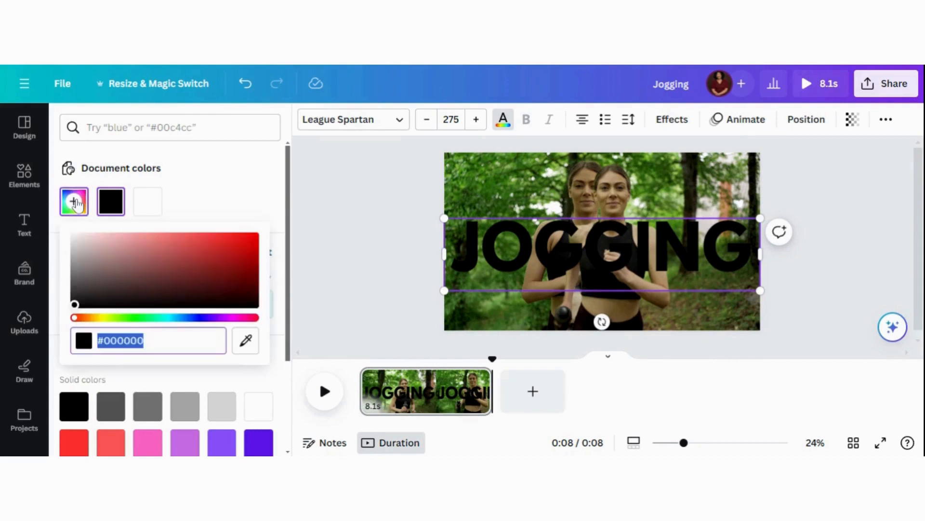
pyautogui.click(99, 318)
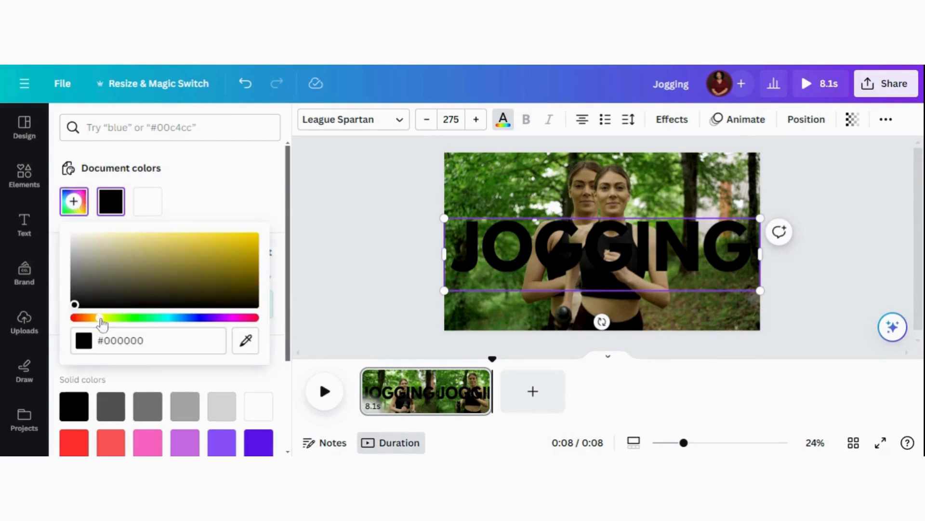
pyautogui.click(255, 237)
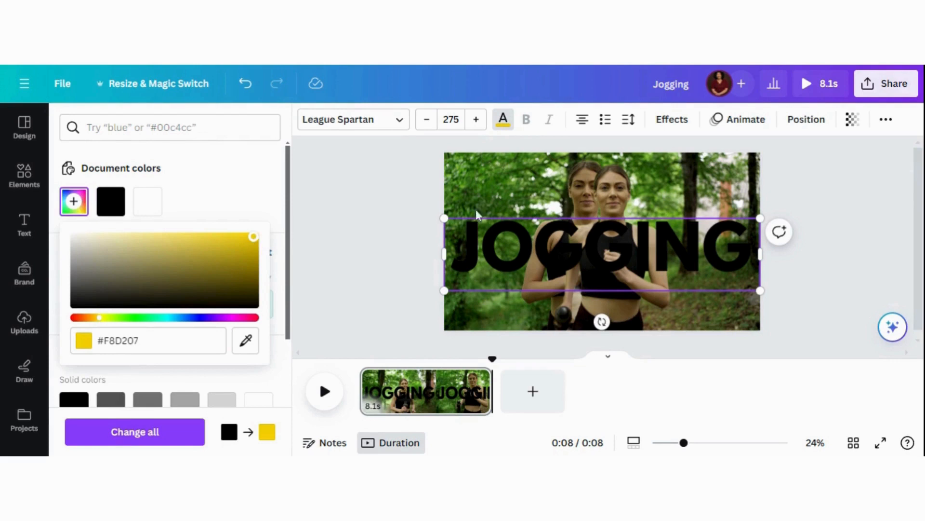
pyautogui.click(427, 200)
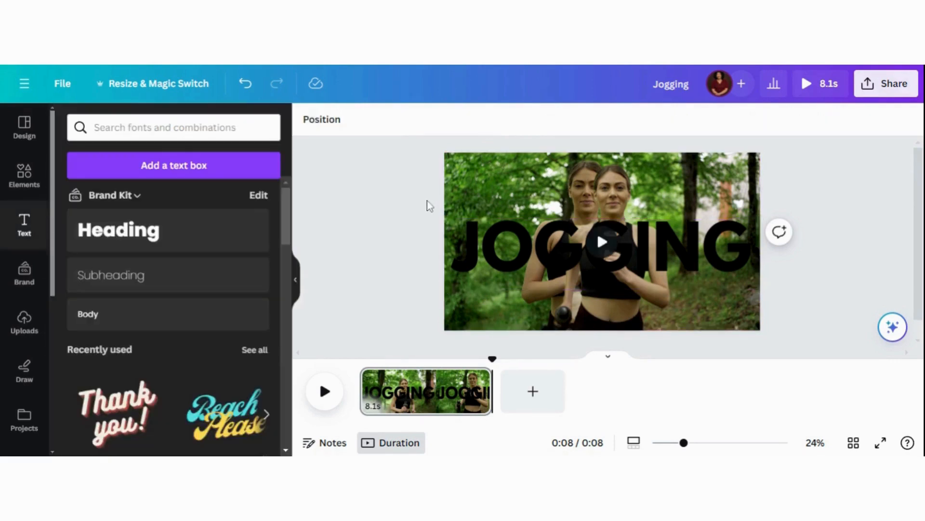
# Step: Set the heading's text colour to the custom yellow #FDD506
pyautogui.click(487, 236)
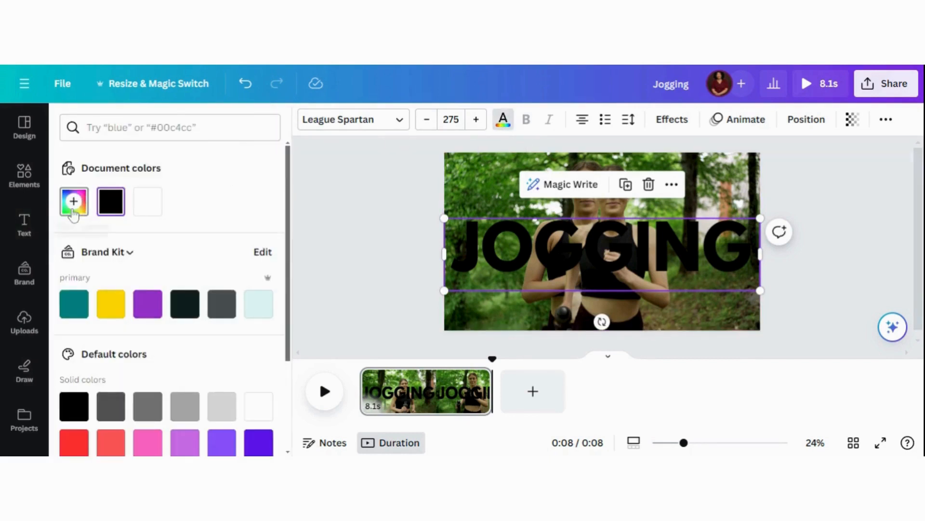
pyautogui.click(73, 212)
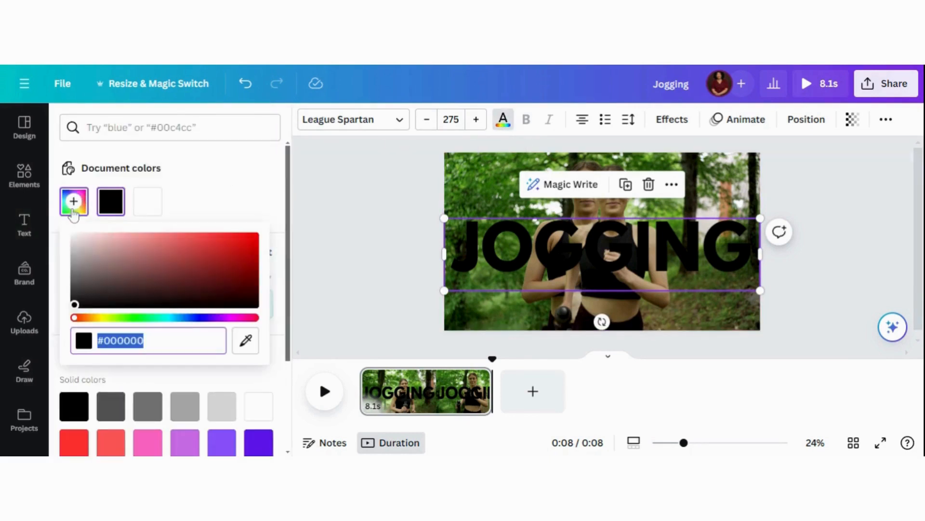
pyautogui.click(101, 318)
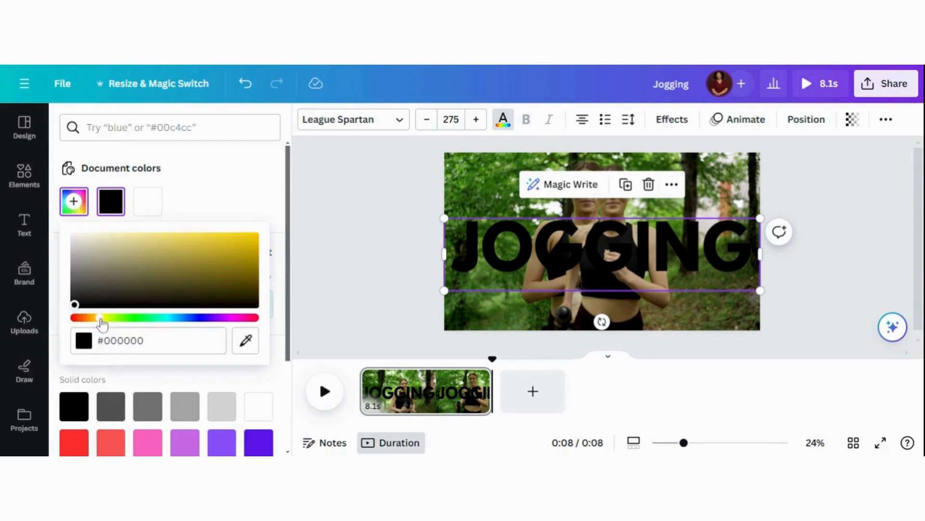
pyautogui.click(254, 237)
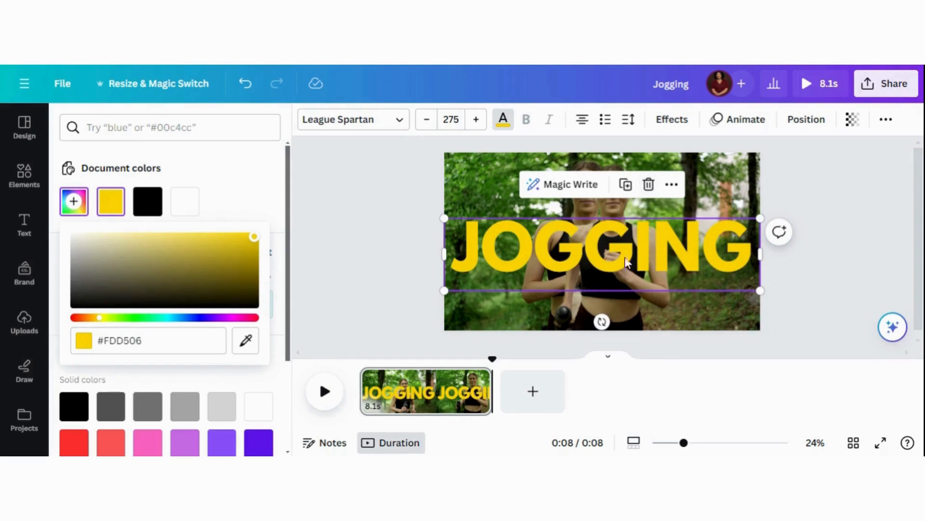
# Step: Reorder the layers so the JOGGING heading sits between the cut-out jogger and the original background video
pyautogui.click(814, 125)
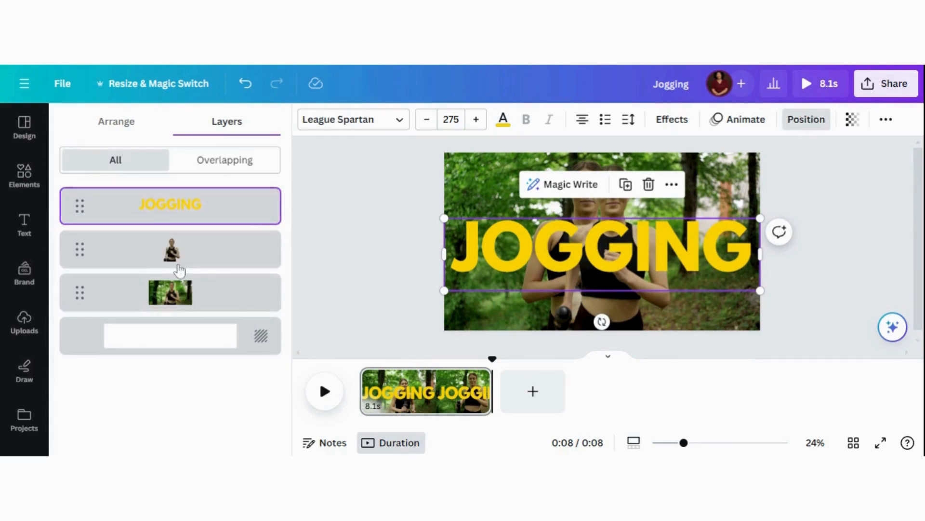
pyautogui.moveTo(173, 205); pyautogui.dragTo(180, 270)
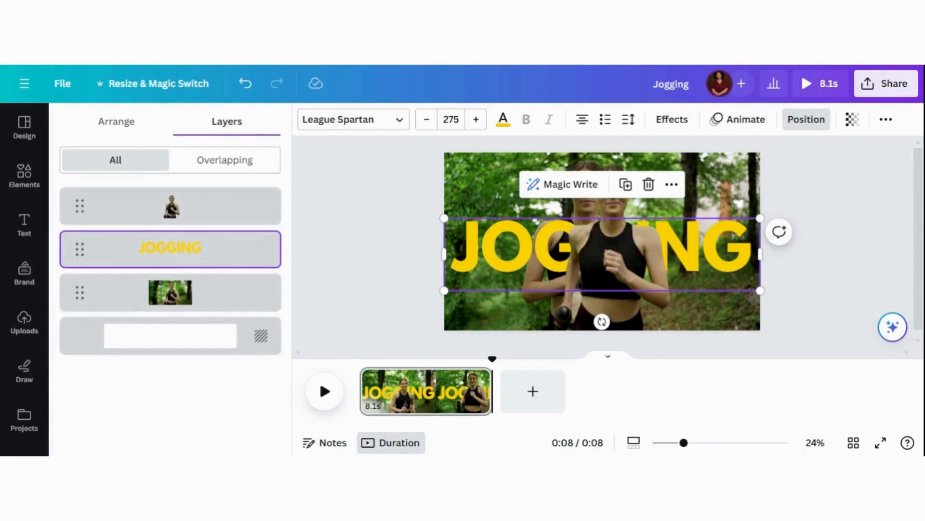
# Step: Duplicate the JOGGING heading, align the copy exactly over the original, and apply the Hollow text effect to it
pyautogui.click(625, 184)
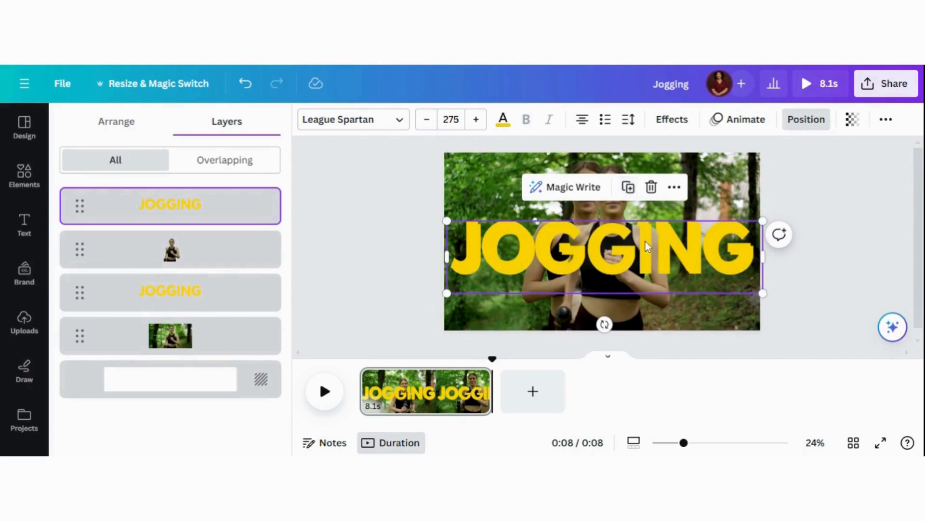
pyautogui.moveTo(646, 241); pyautogui.dragTo(645, 239)
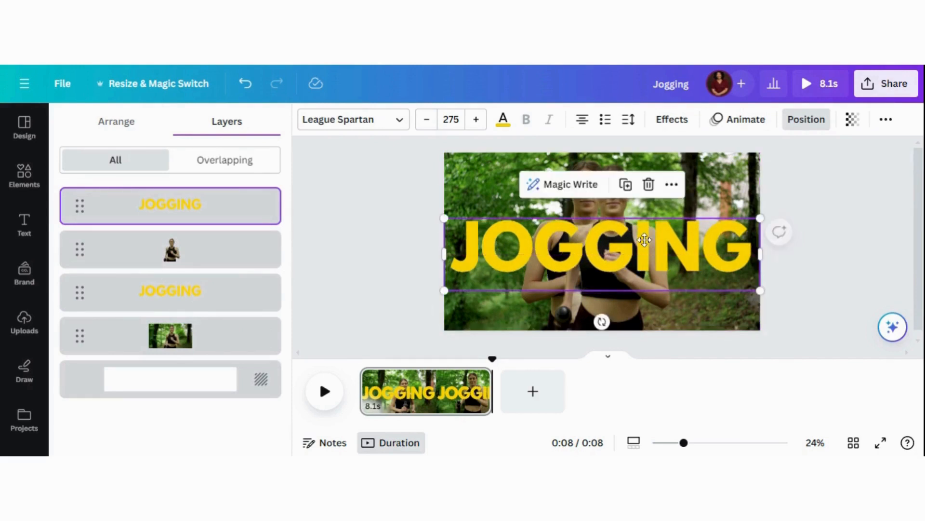
pyautogui.click(668, 125)
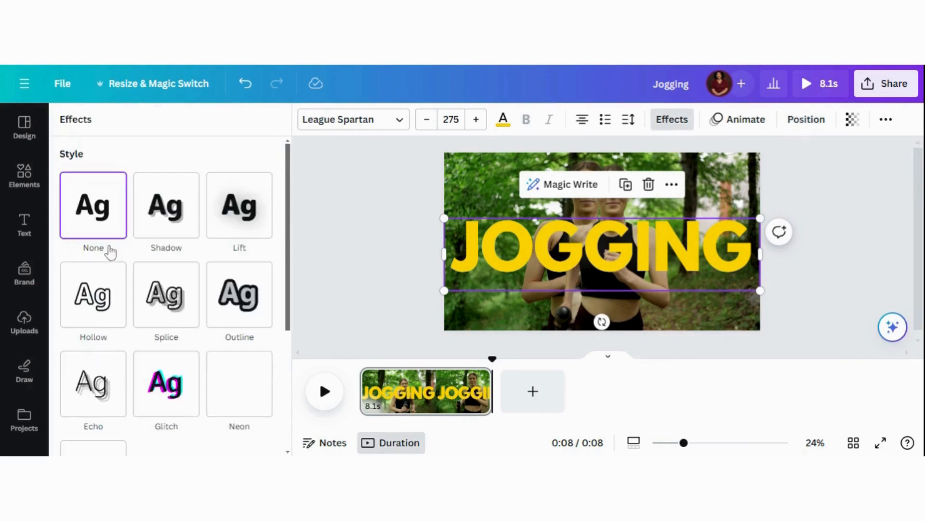
pyautogui.click(92, 299)
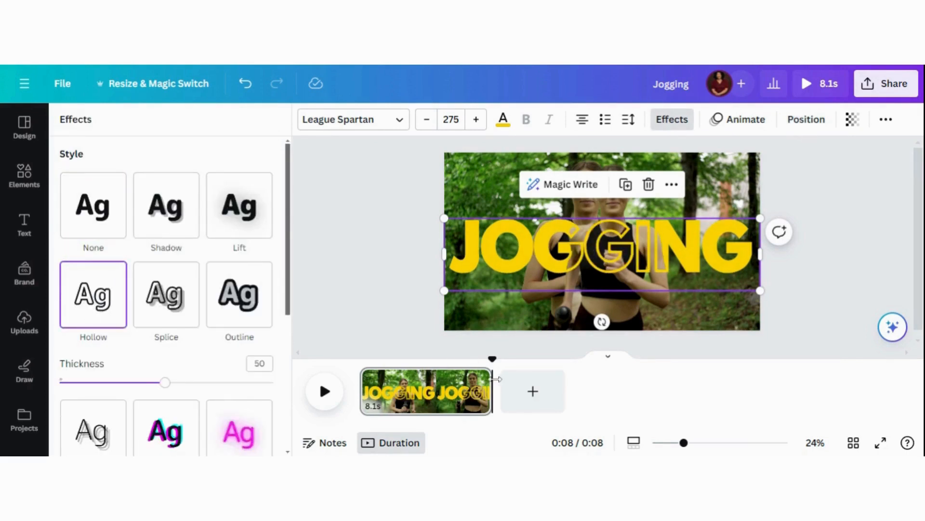
# Step: Show the timing of the cut-out jogger video on the timeline and return the playhead to the start
pyautogui.click(498, 330)
pyautogui.rightClick(498, 330)
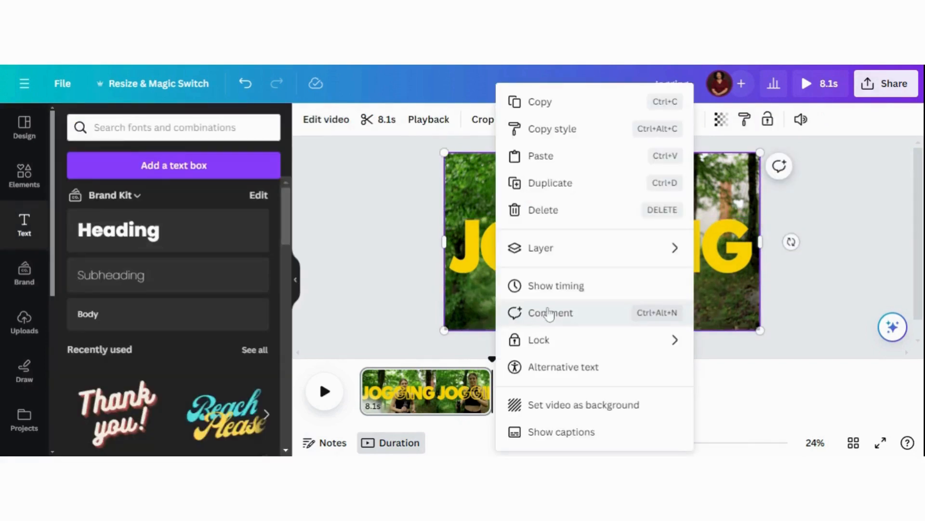
pyautogui.click(554, 287)
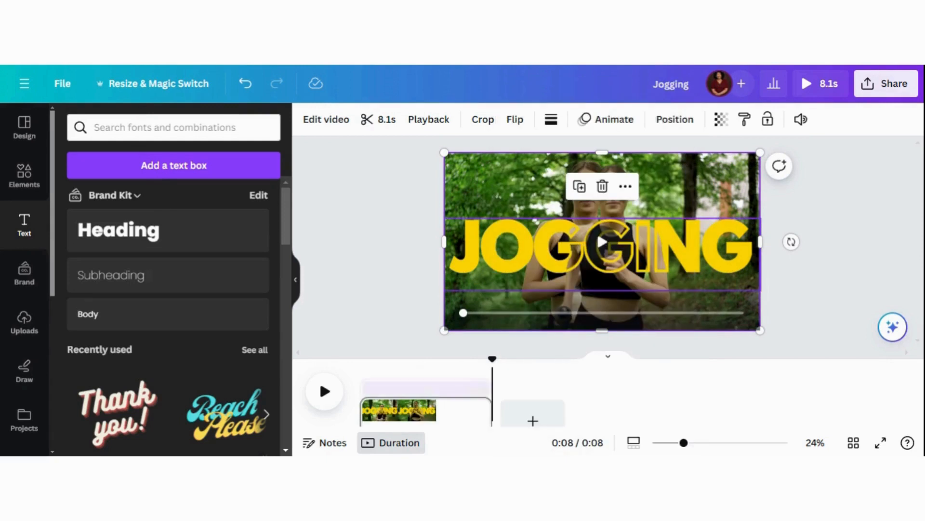
pyautogui.click(355, 378)
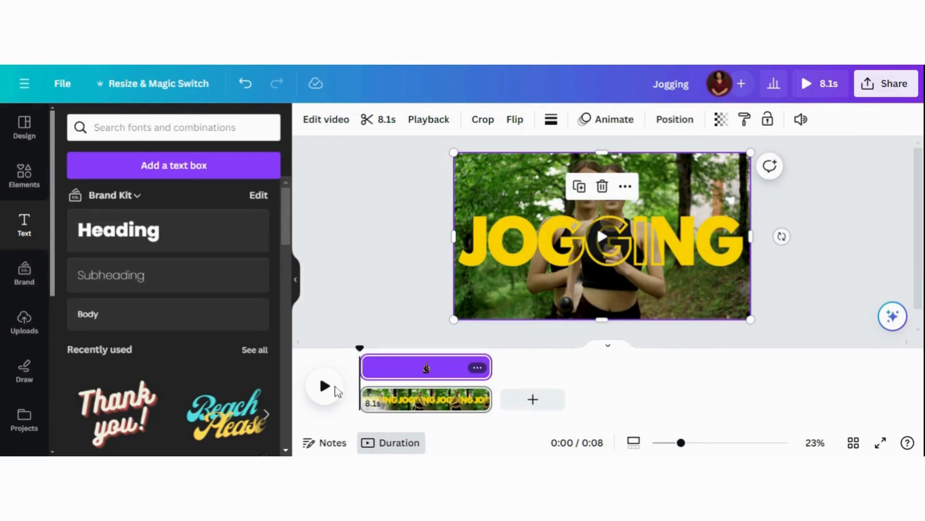